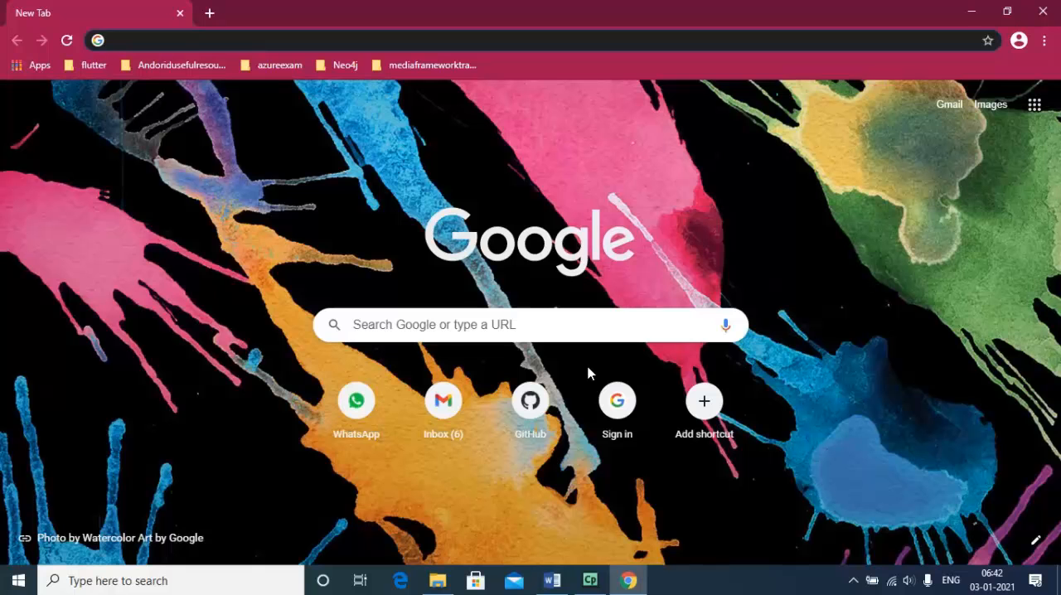
Go to the neo4j.com website
{"action": "type", "text": "neo"}
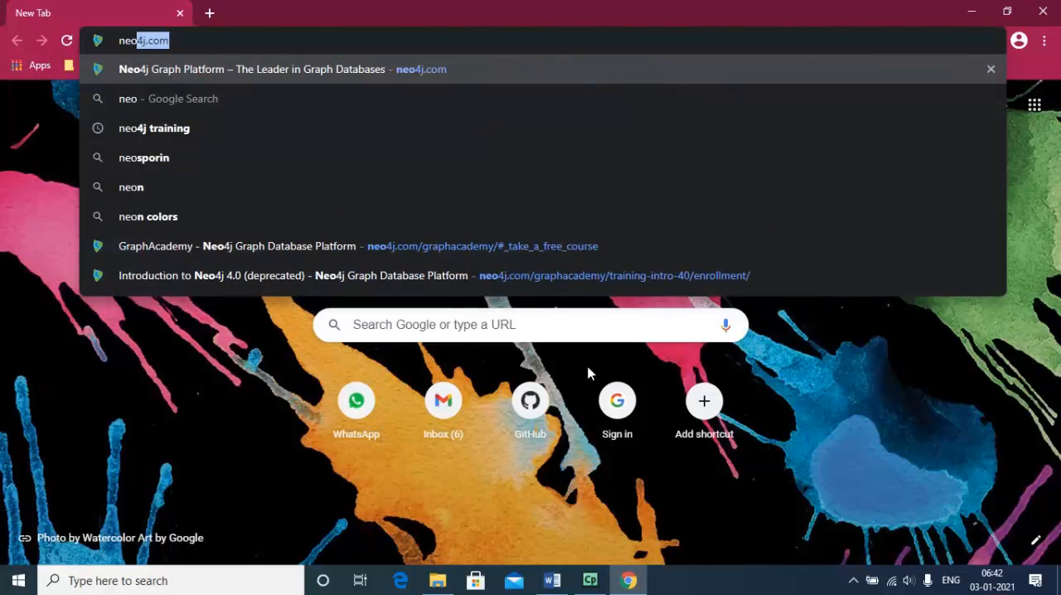
{"action": "key", "text": "Return"}
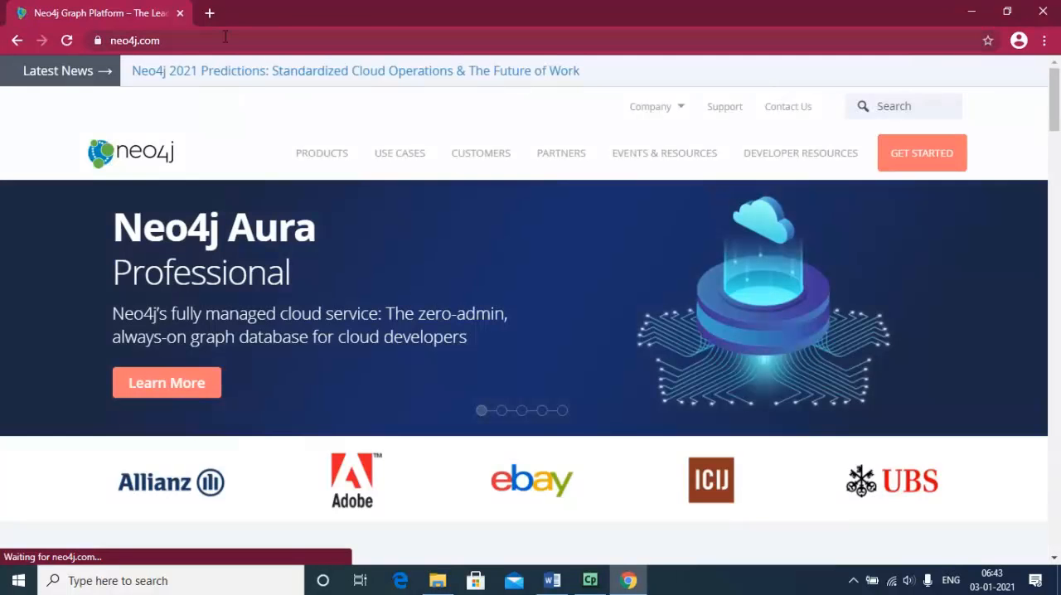
Search the web for "download neo4j community" in a new browser tab
{"action": "left_click", "coordinate": [211, 18]}
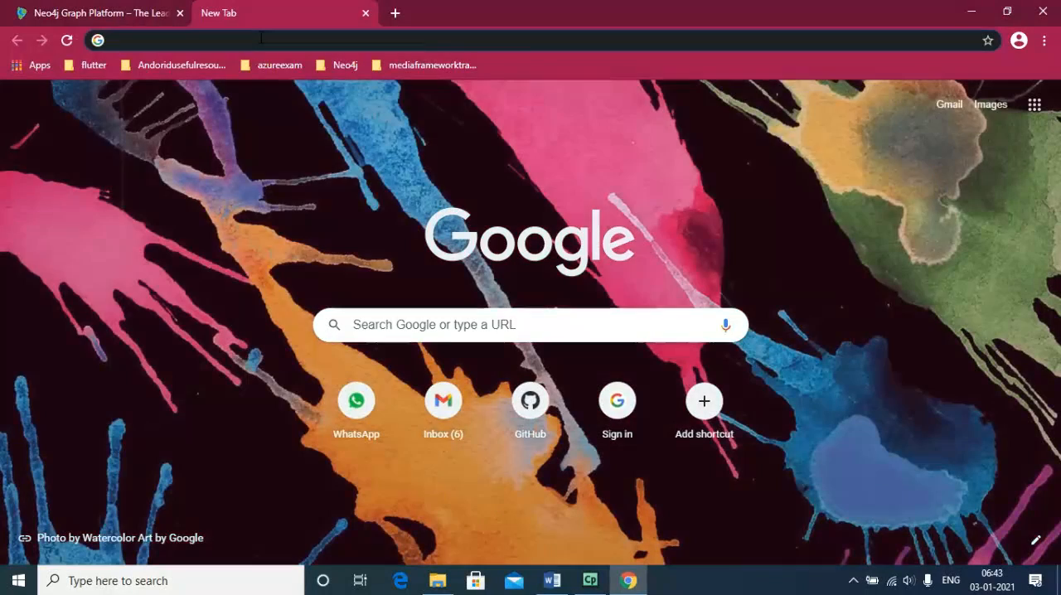
{"action": "type", "text": "donwlo"}
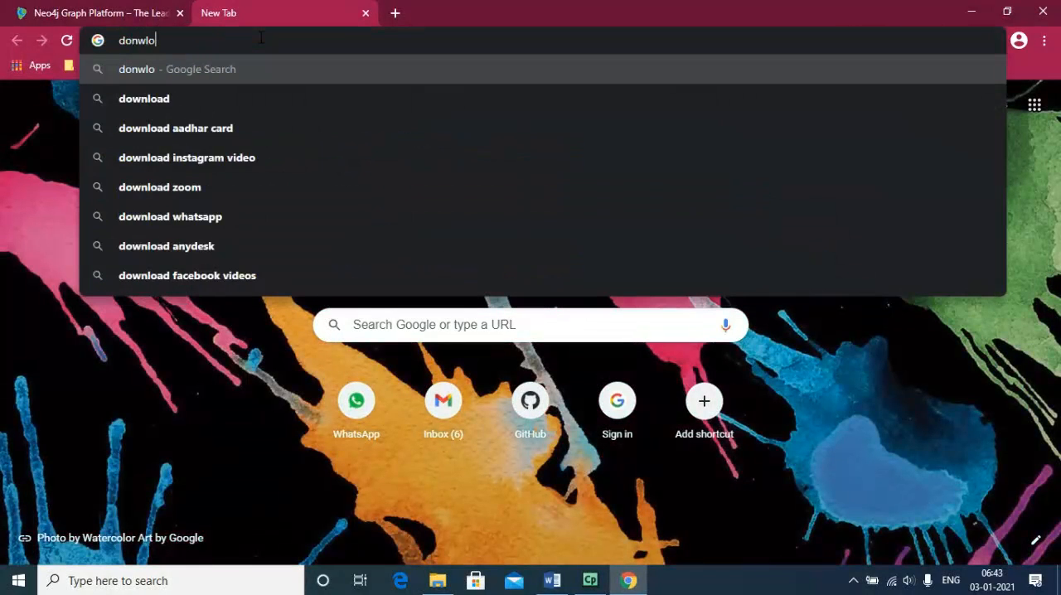
{"action": "key", "text": "BackSpace"}
{"action": "key", "text": "BackSpace"}
{"action": "key", "text": "BackSpace"}
{"action": "key", "text": "BackSpace"}
{"action": "type", "text": "w"}
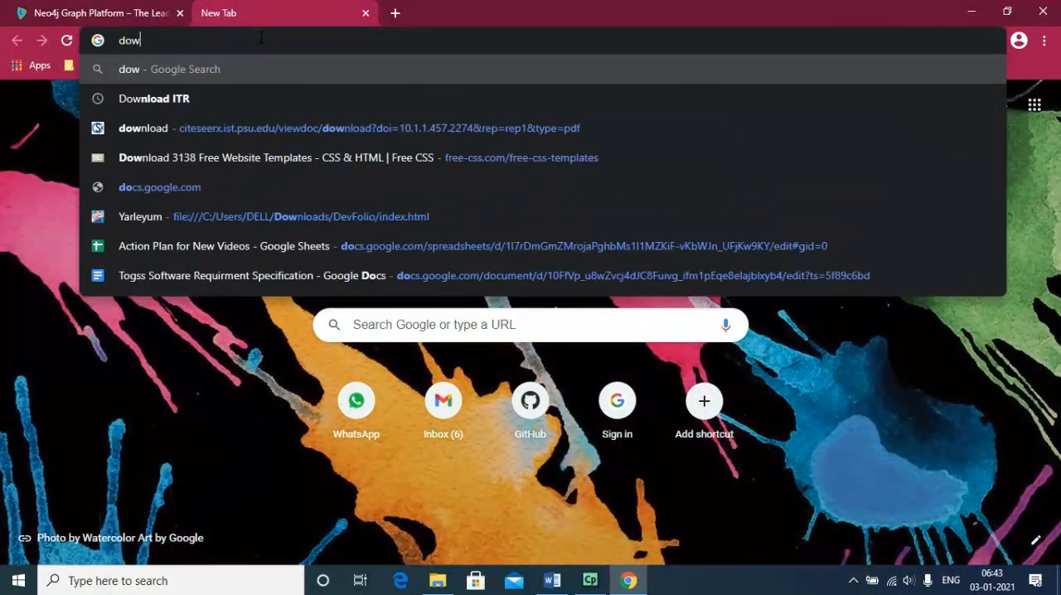
{"action": "type", "text": "nload new"}
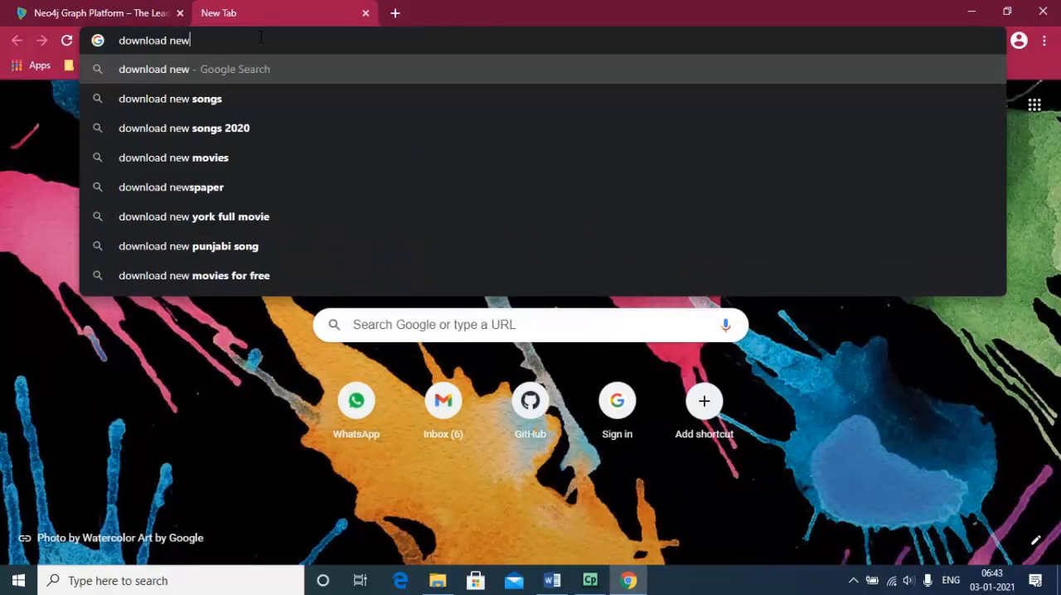
{"action": "key", "text": "BackSpace"}
{"action": "type", "text": "o"}
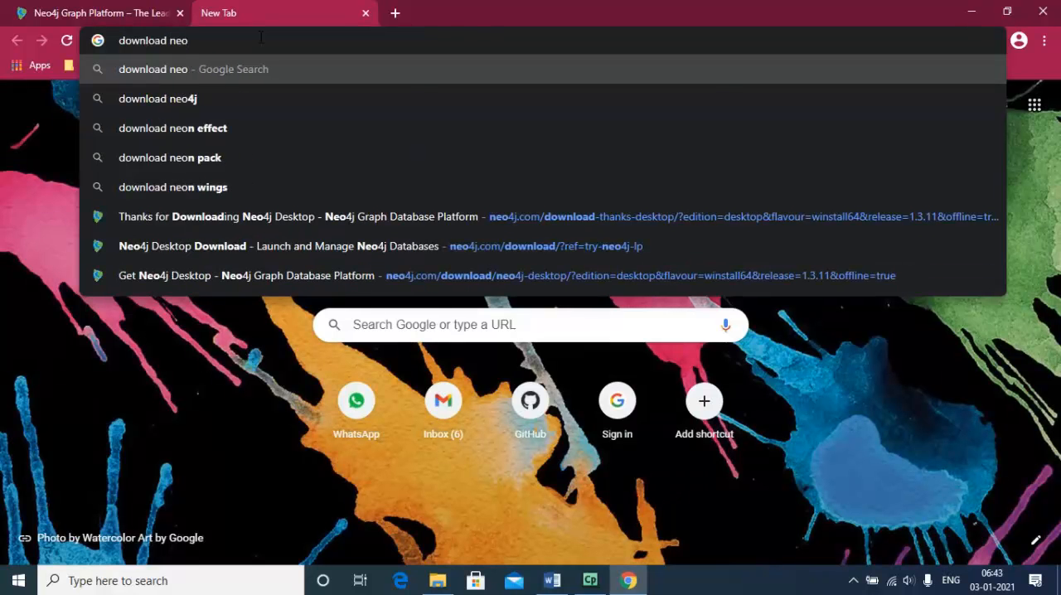
{"action": "type", "text": "rj"}
{"action": "key", "text": "BackSpace"}
{"action": "key", "text": "BackSpace"}
{"action": "type", "text": "4j"}
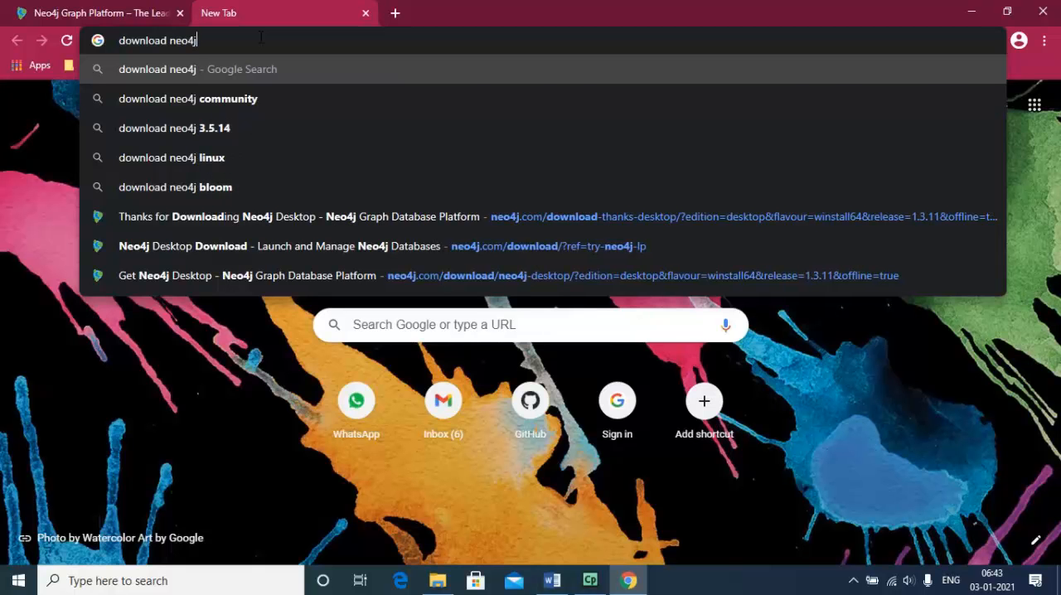
{"action": "left_click", "coordinate": [262, 97]}
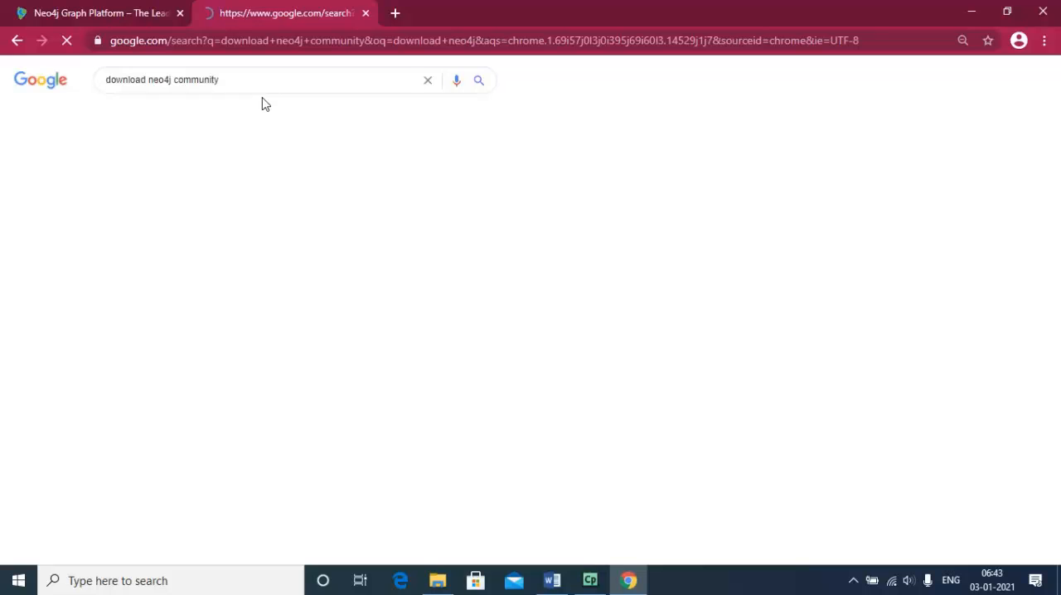
Return to the Neo4j site and go through its Get Started page to the Neo4j Desktop download registration form
{"action": "left_click", "coordinate": [139, 17]}
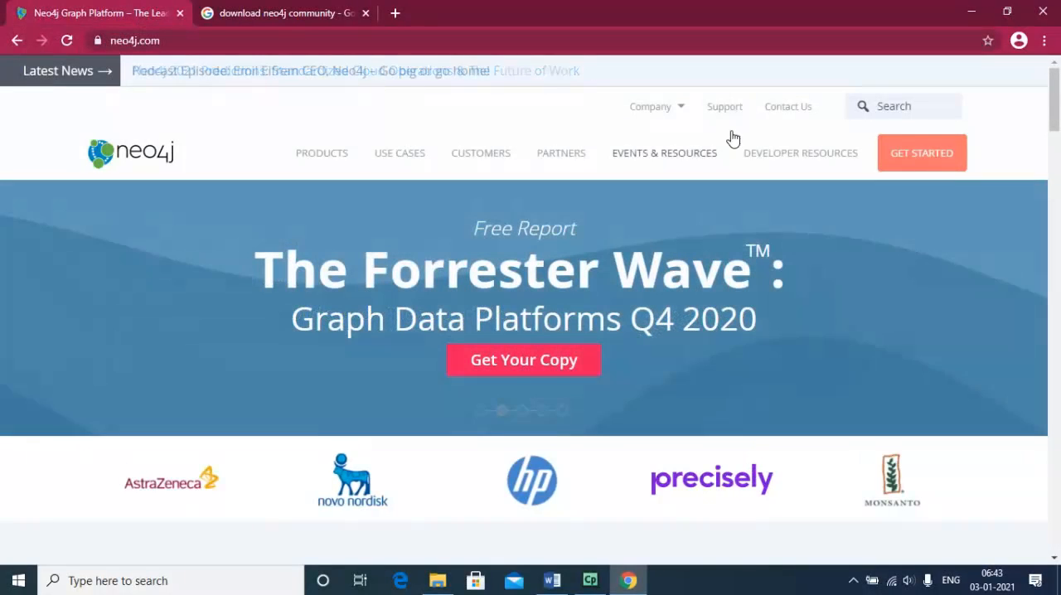
{"action": "left_click", "coordinate": [915, 159]}
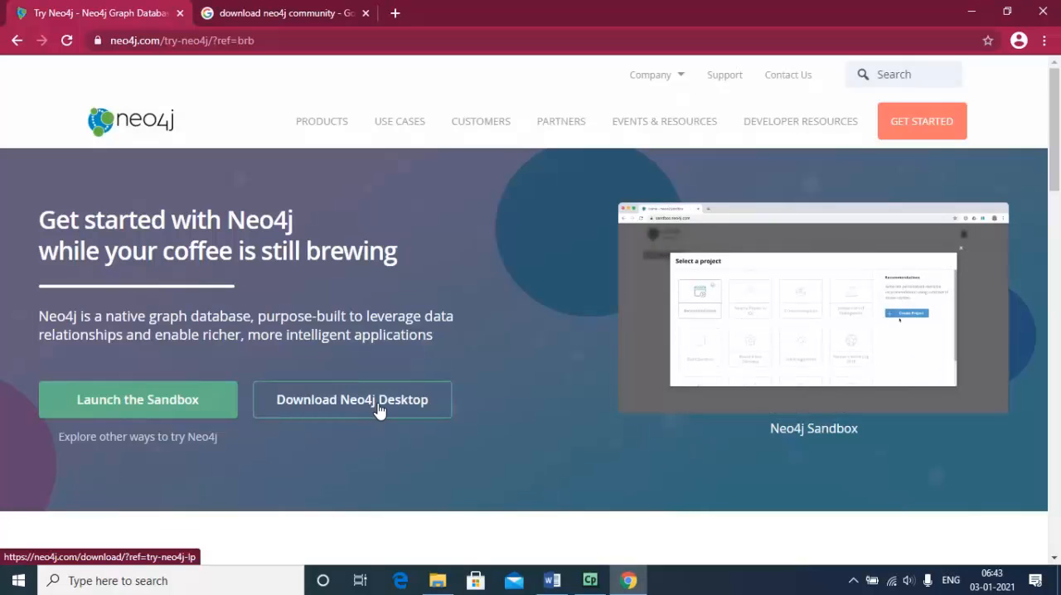
{"action": "left_click", "coordinate": [378, 406]}
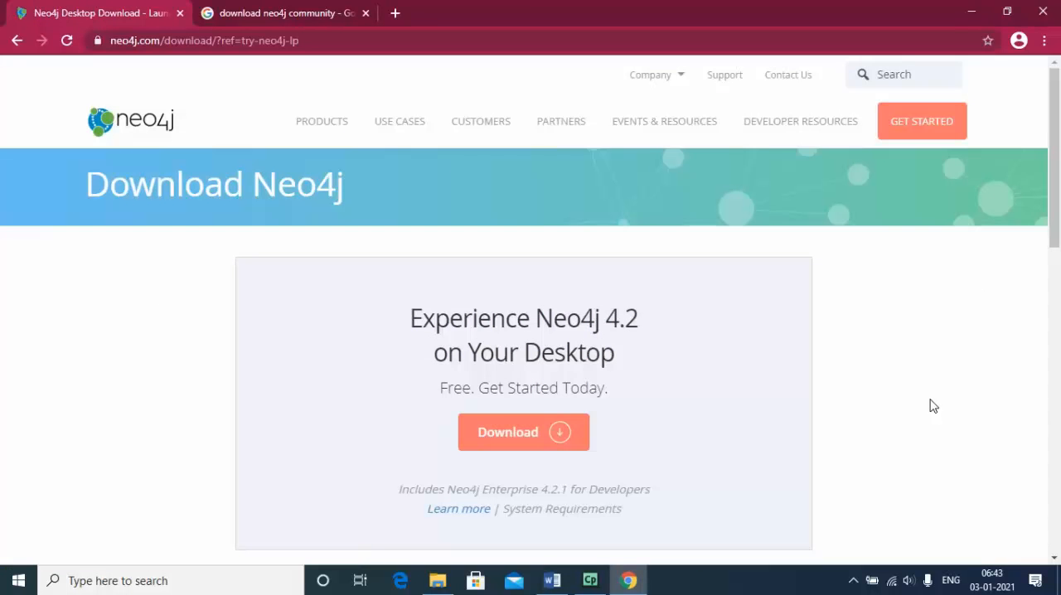
{"action": "left_click_drag", "start_coordinate": [1051, 122], "coordinate": [1051, 184]}
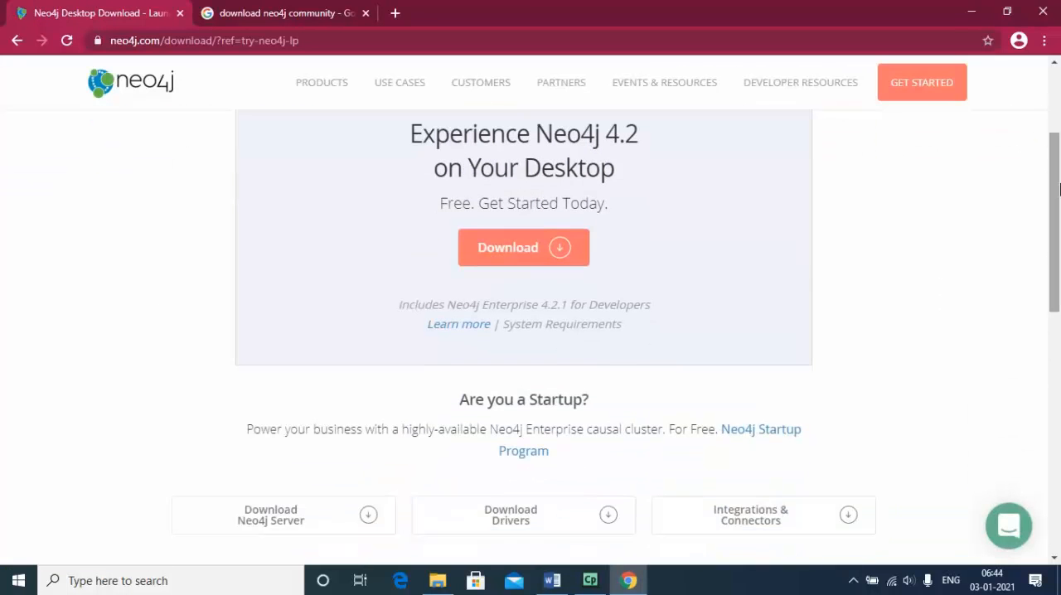
{"action": "left_click", "coordinate": [542, 248]}
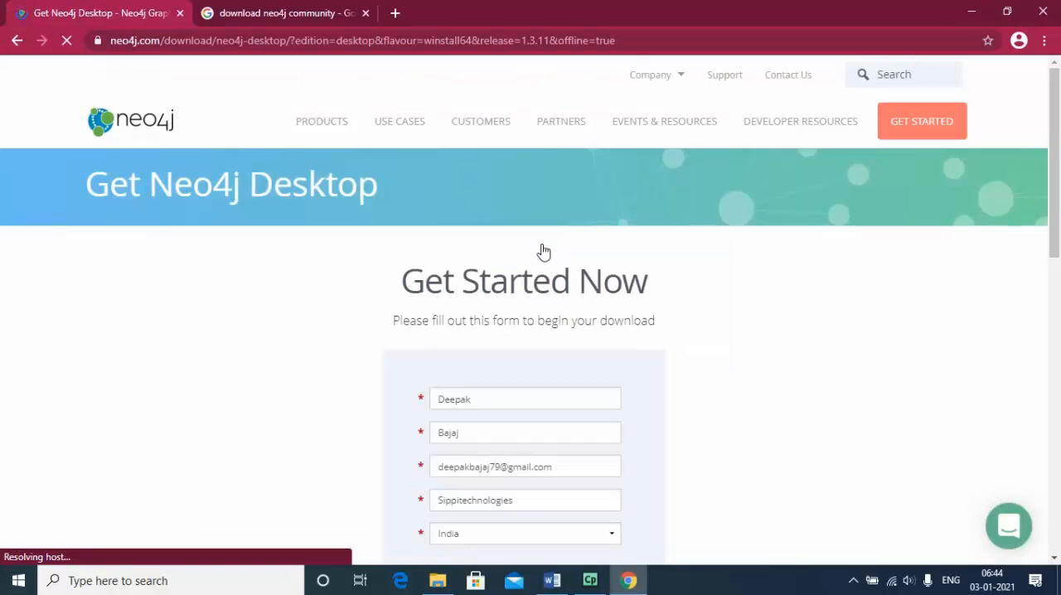
Submit the prefilled registration form to start the Neo4j Desktop download
{"action": "left_click_drag", "start_coordinate": [1053, 174], "coordinate": [1058, 355]}
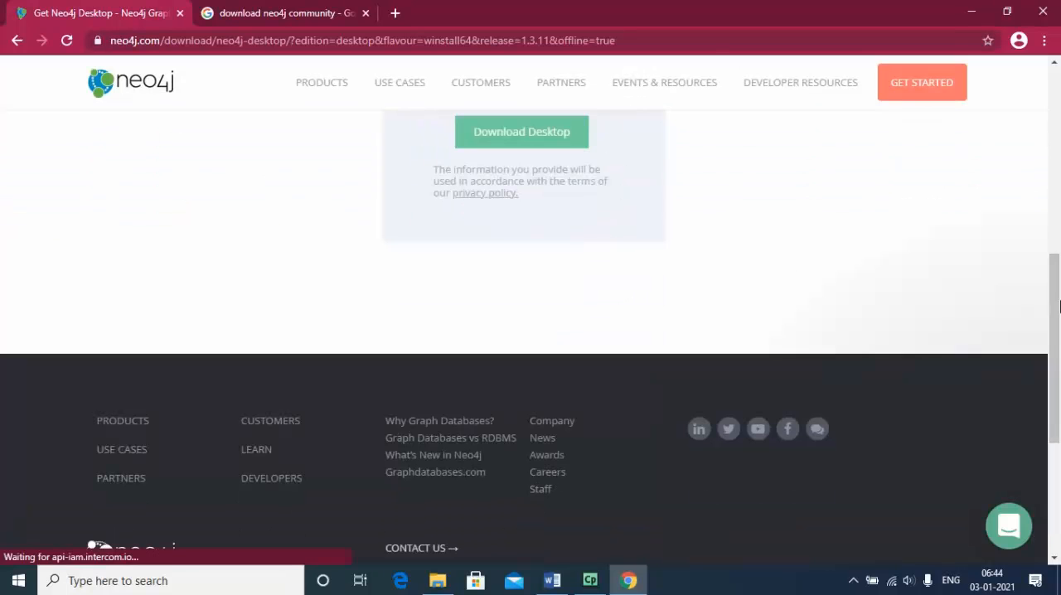
{"action": "left_click", "coordinate": [520, 143]}
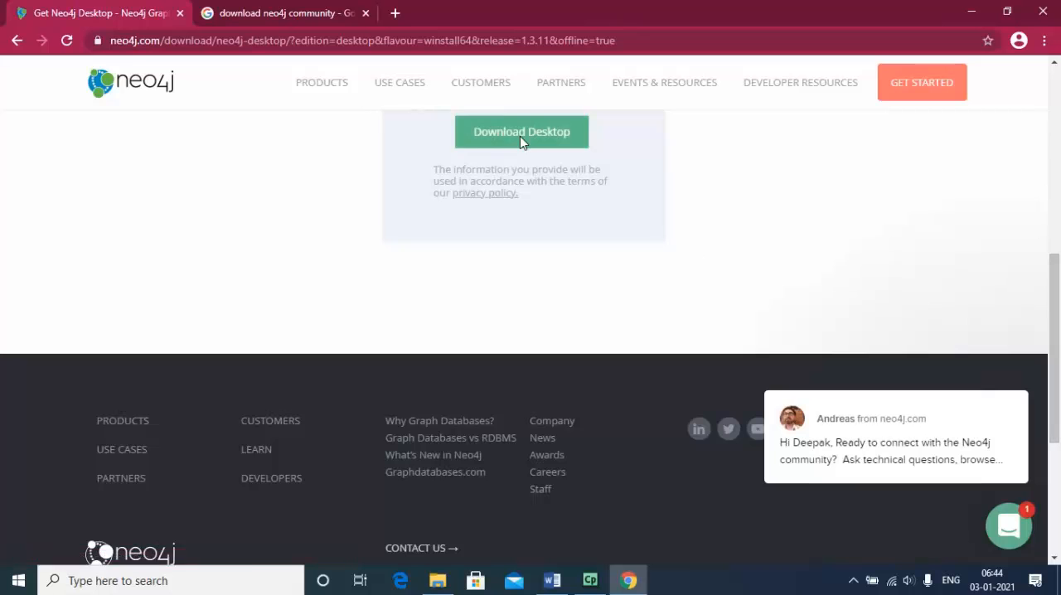
{"action": "left_click", "coordinate": [520, 143]}
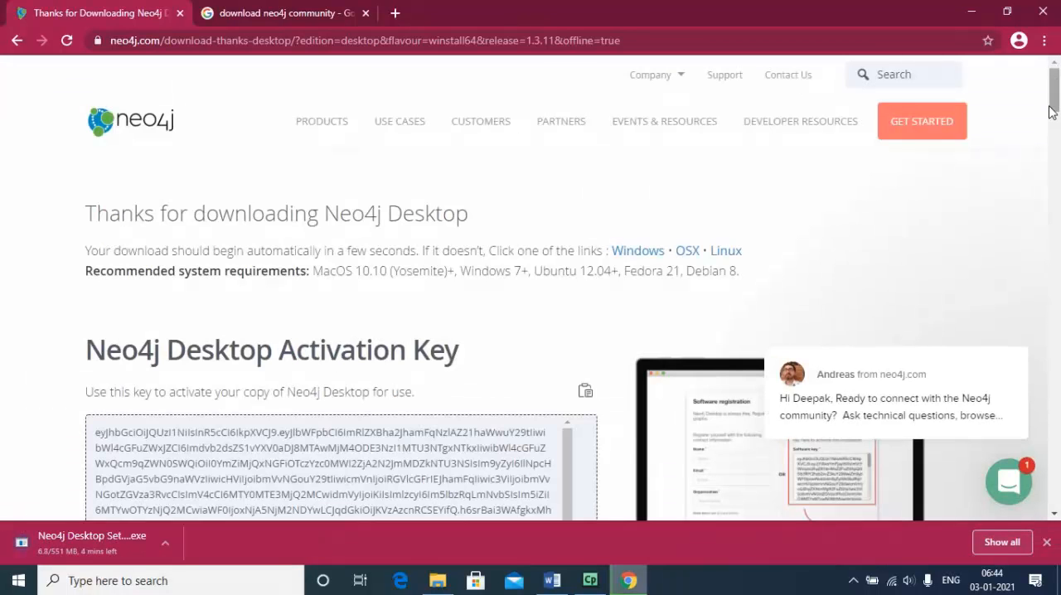
Copy the Neo4j Desktop activation key, paste it into a new Notepad document, and copy the key again from the web page
{"action": "left_click", "coordinate": [1056, 133]}
{"action": "scroll", "coordinate": [1056, 133], "scroll_direction": "up", "scroll_amount": 1}
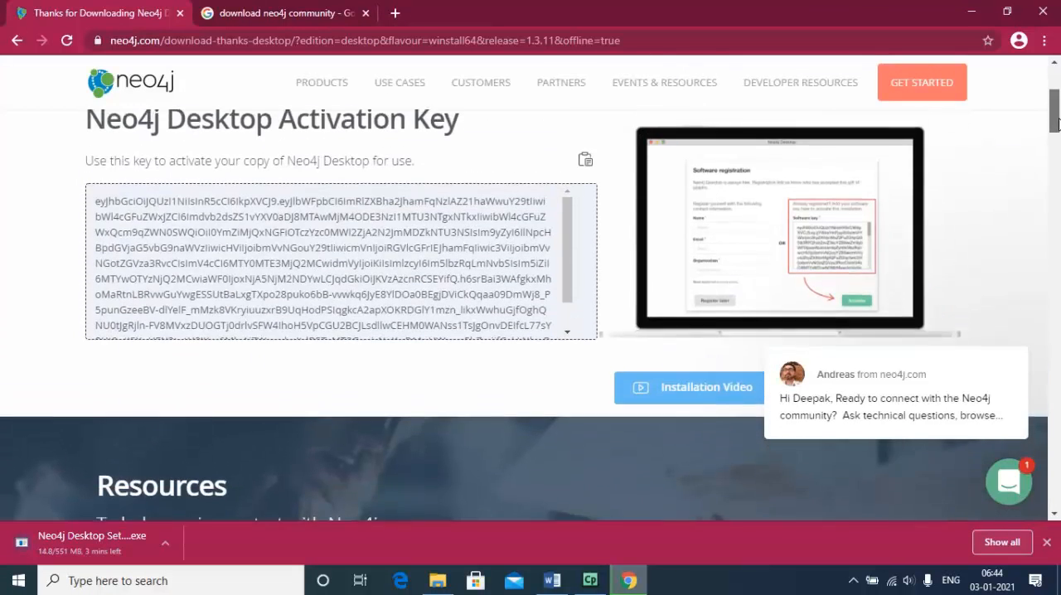
{"action": "left_click", "coordinate": [585, 169]}
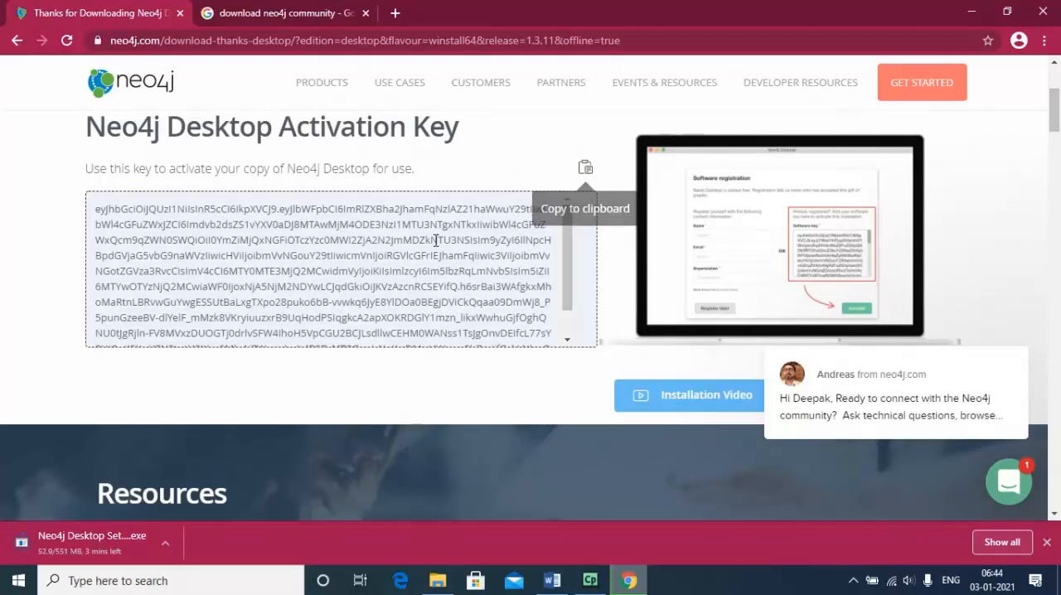
{"action": "left_click", "coordinate": [131, 580]}
{"action": "type", "text": "notep"}
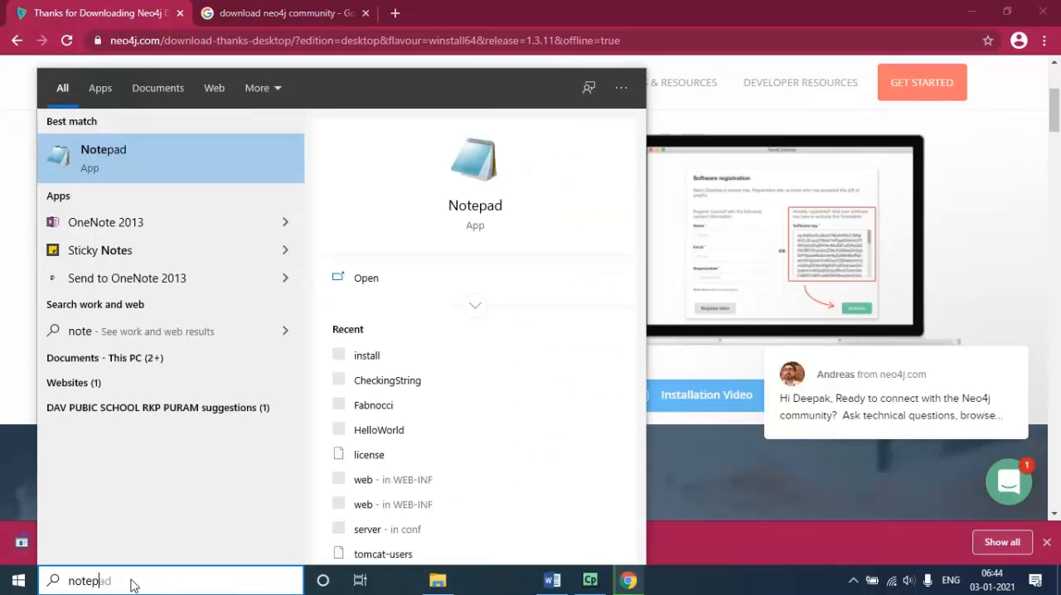
{"action": "type", "text": "ad"}
{"action": "key", "text": "Return"}
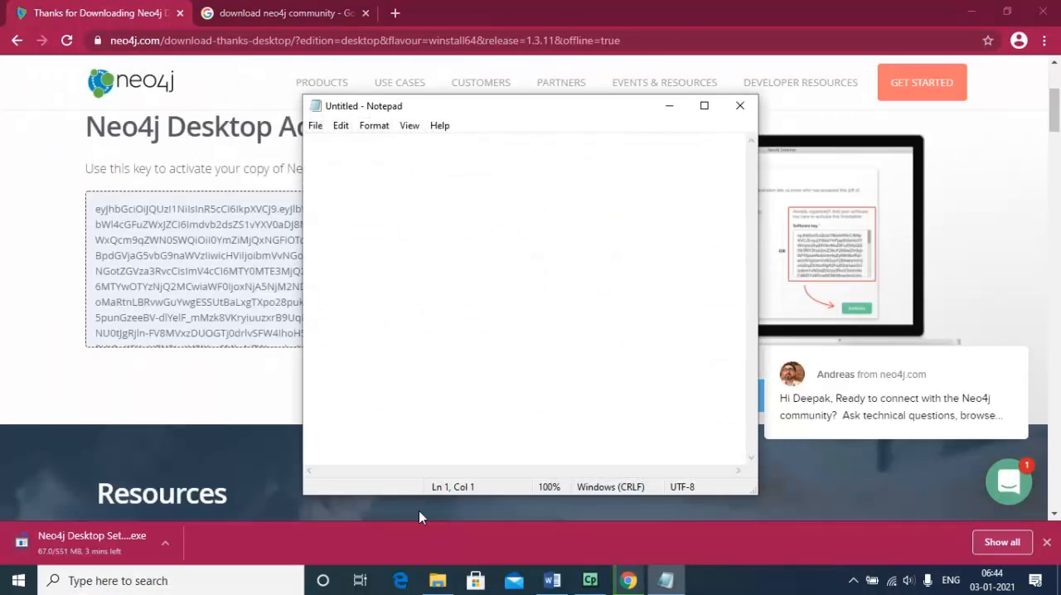
{"action": "key", "text": "ctrl+v"}
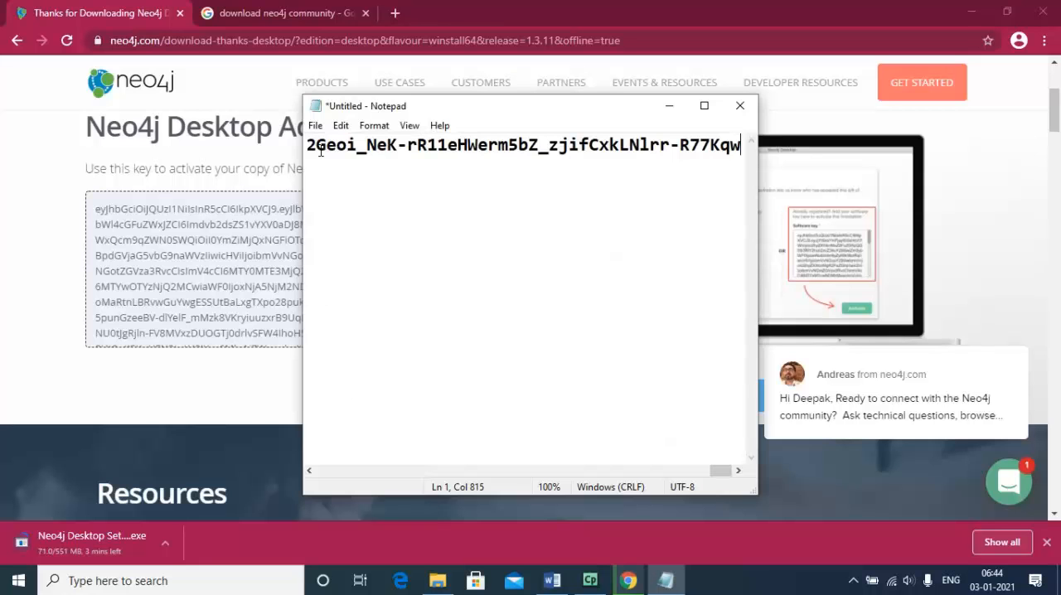
{"action": "left_click", "coordinate": [159, 239]}
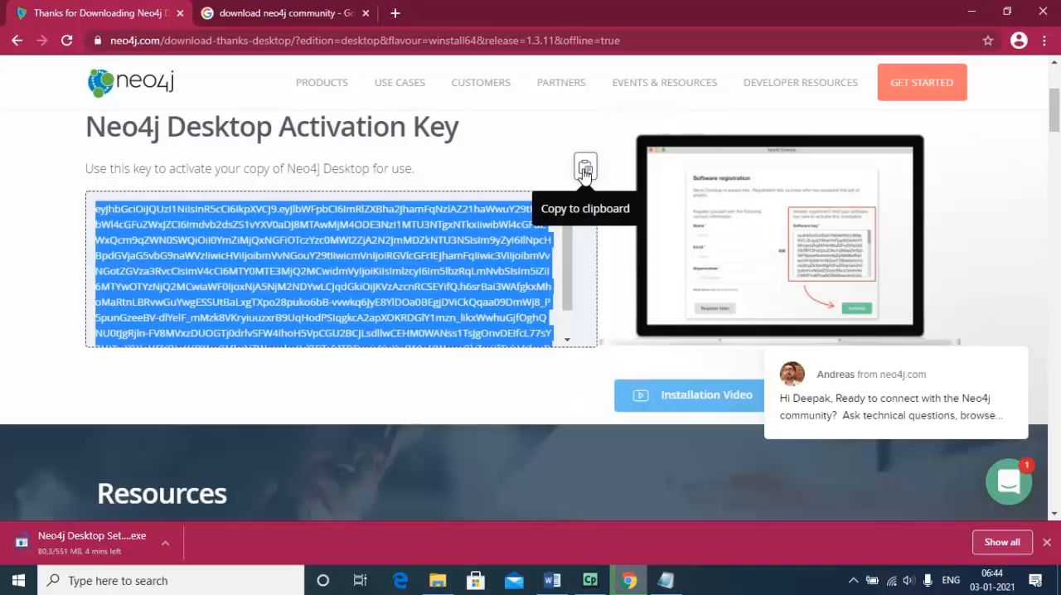
{"action": "left_click", "coordinate": [584, 170]}
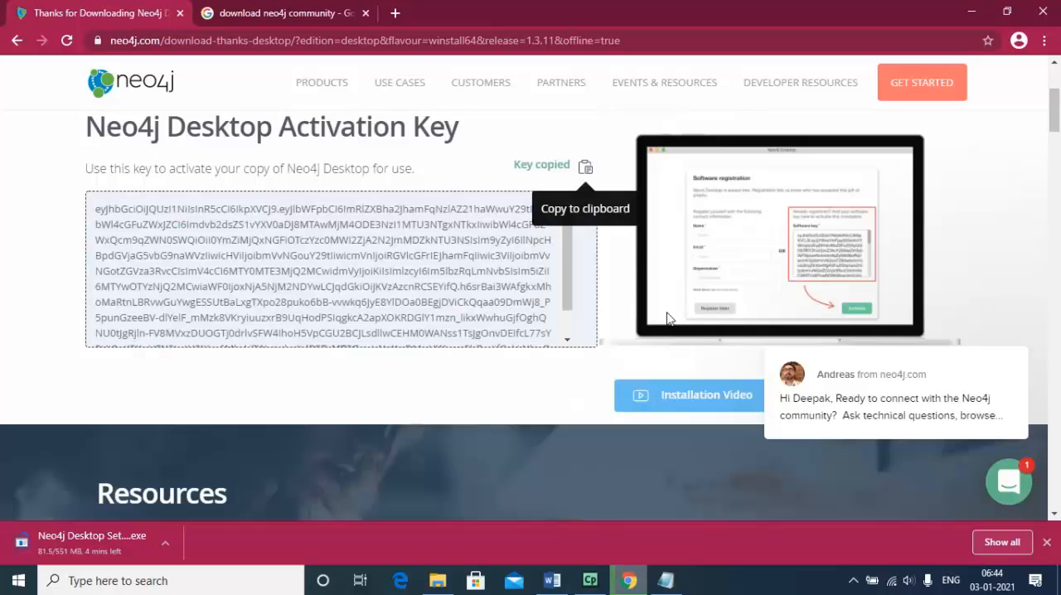
Cancel the running Neo4j Desktop download and show the previously downloaded Neo4j Desktop Setup 1.3.11.exe in its folder
{"action": "left_click", "coordinate": [166, 545]}
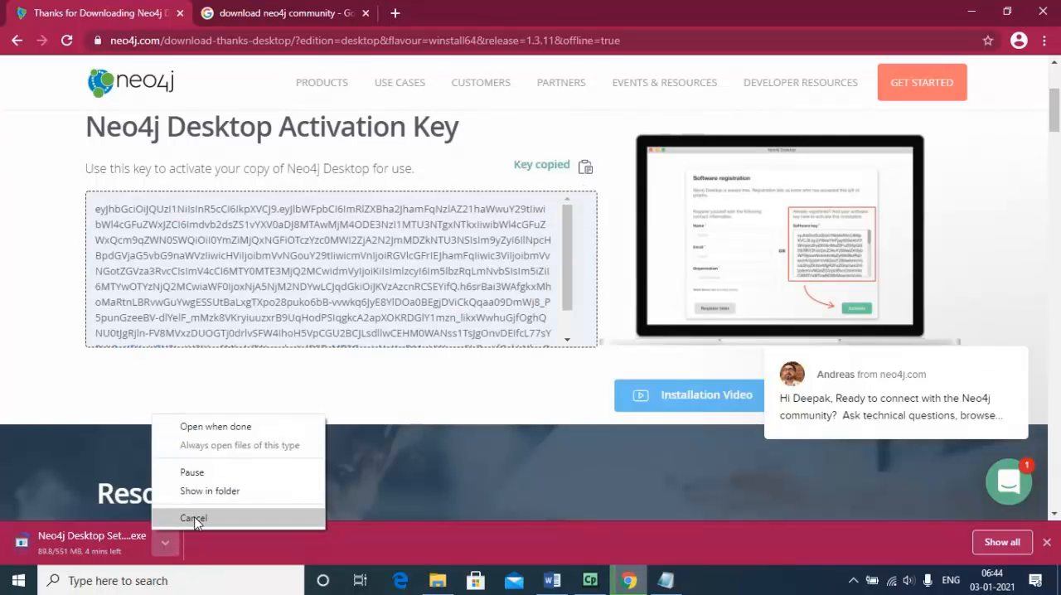
{"action": "left_click", "coordinate": [193, 519]}
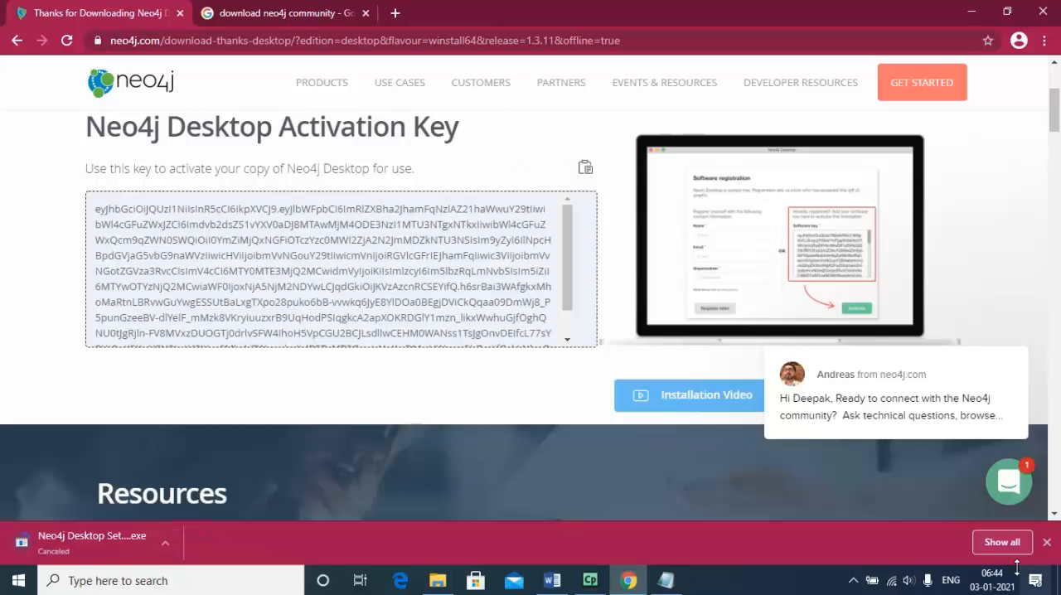
{"action": "left_click", "coordinate": [999, 546]}
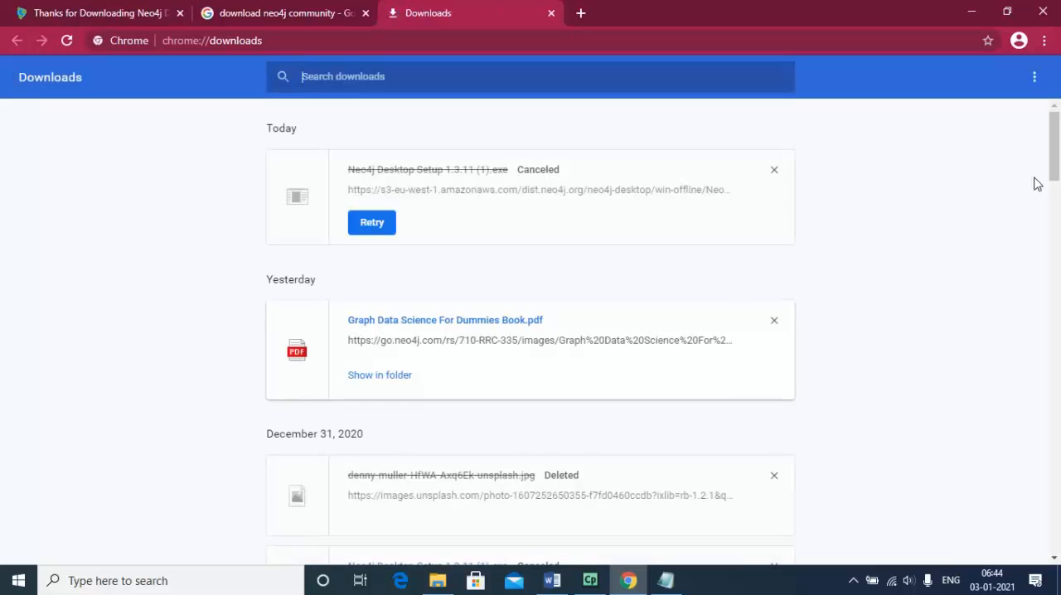
{"action": "left_click_drag", "start_coordinate": [1055, 166], "coordinate": [1055, 218]}
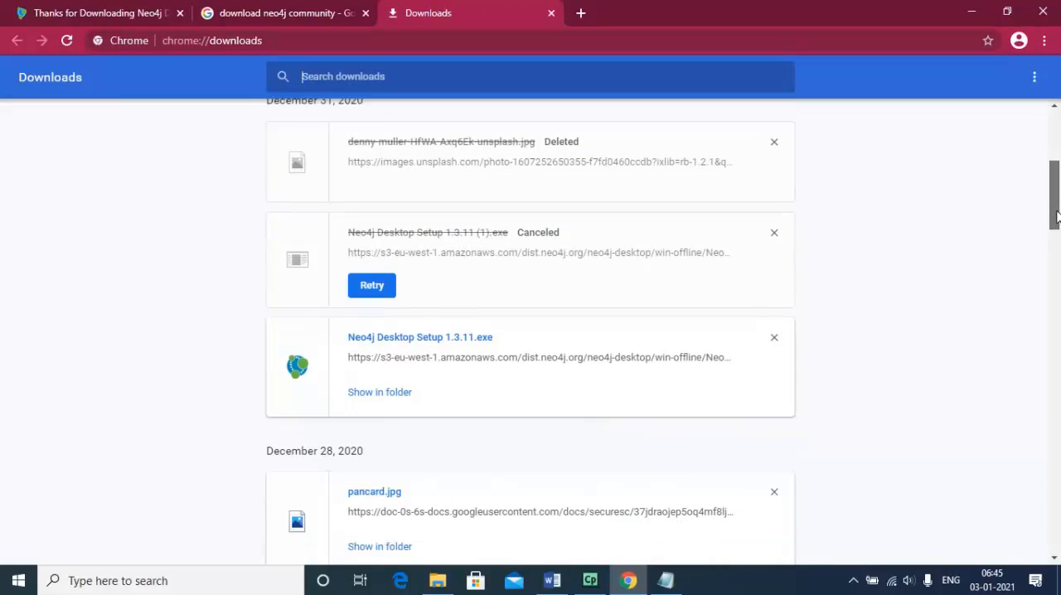
{"action": "left_click", "coordinate": [386, 386]}
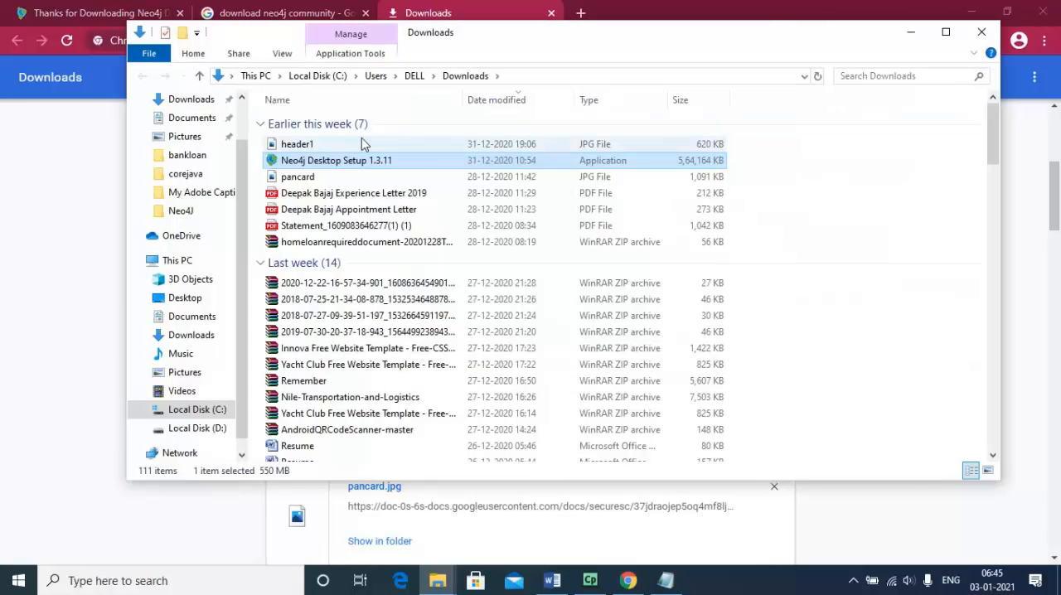
Run Neo4j Desktop Setup 1.3.11 and start installing for all users into C:\Program Files\Neo4j Desktop
{"action": "double_click", "coordinate": [370, 160]}
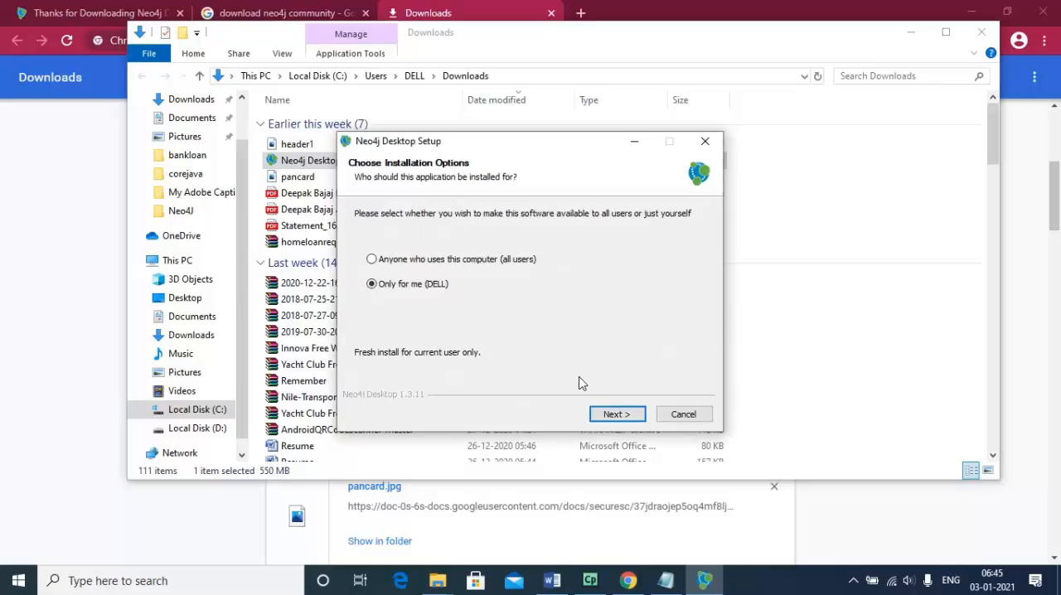
{"action": "left_click", "coordinate": [401, 262]}
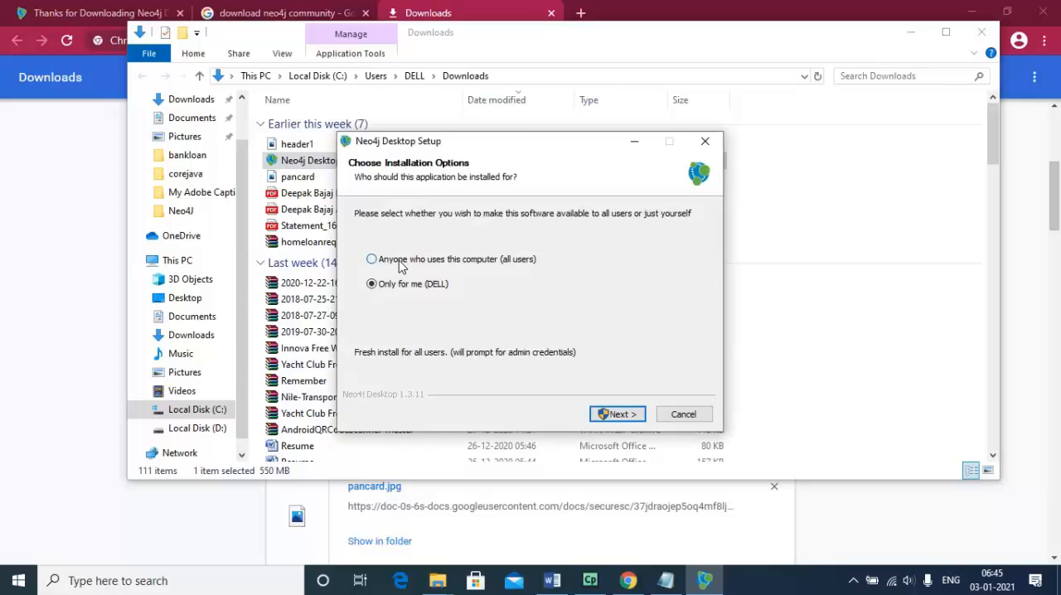
{"action": "left_click", "coordinate": [373, 285]}
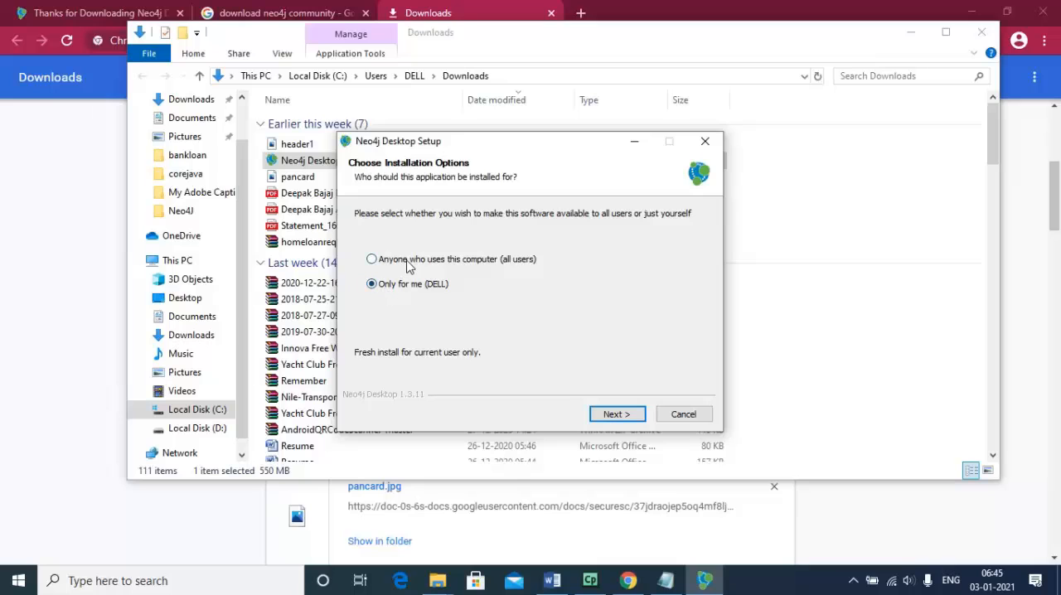
{"action": "left_click", "coordinate": [407, 261]}
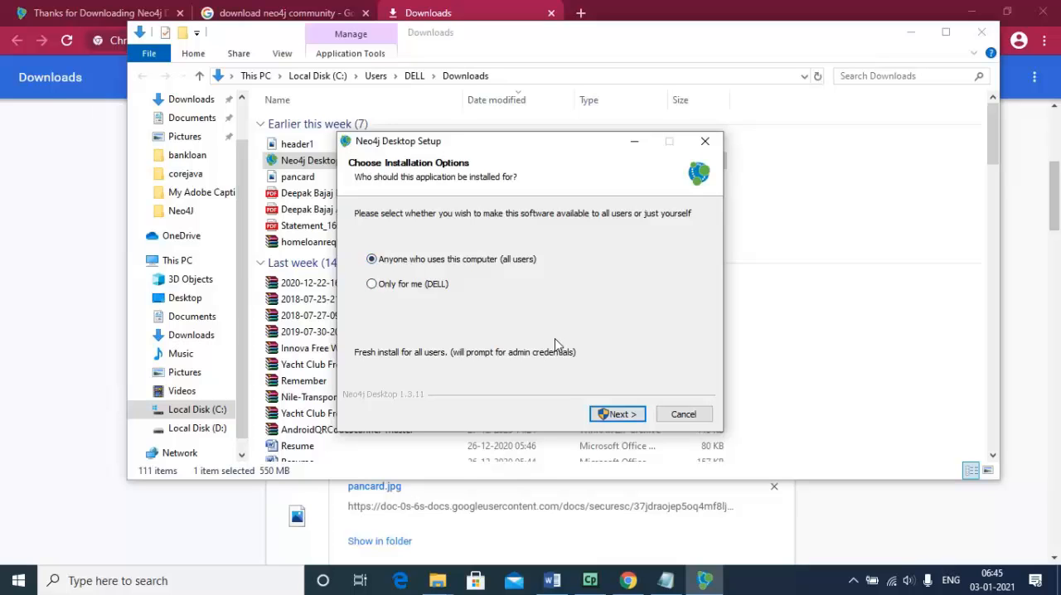
{"action": "left_click", "coordinate": [616, 415]}
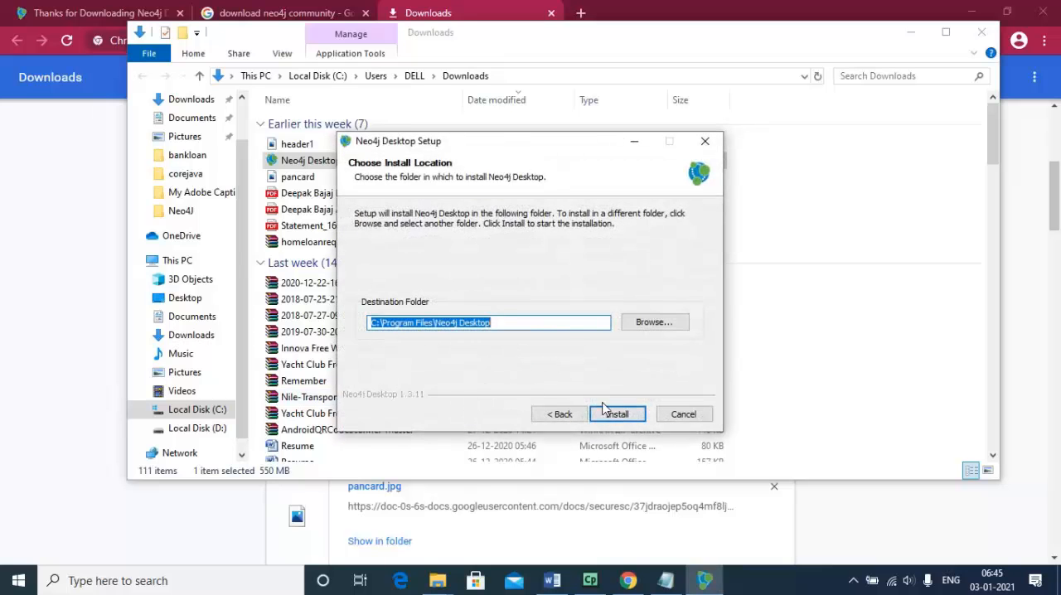
{"action": "left_click", "coordinate": [617, 415]}
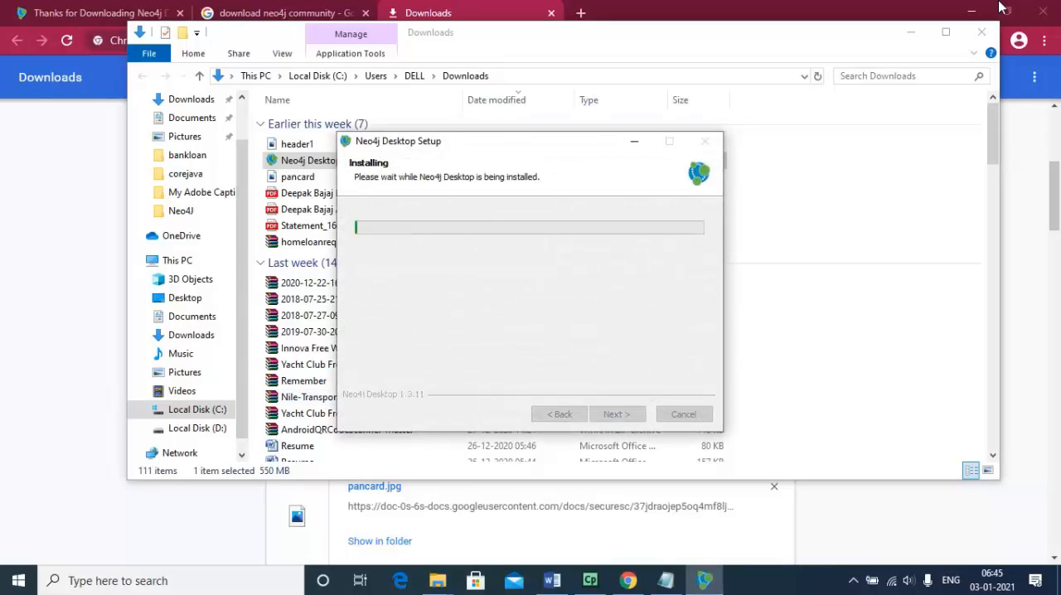
Close the Downloads folder and the browser's downloads page, and finish the Neo4j Desktop setup with Run Neo4j Desktop enabled
{"action": "left_click", "coordinate": [981, 34]}
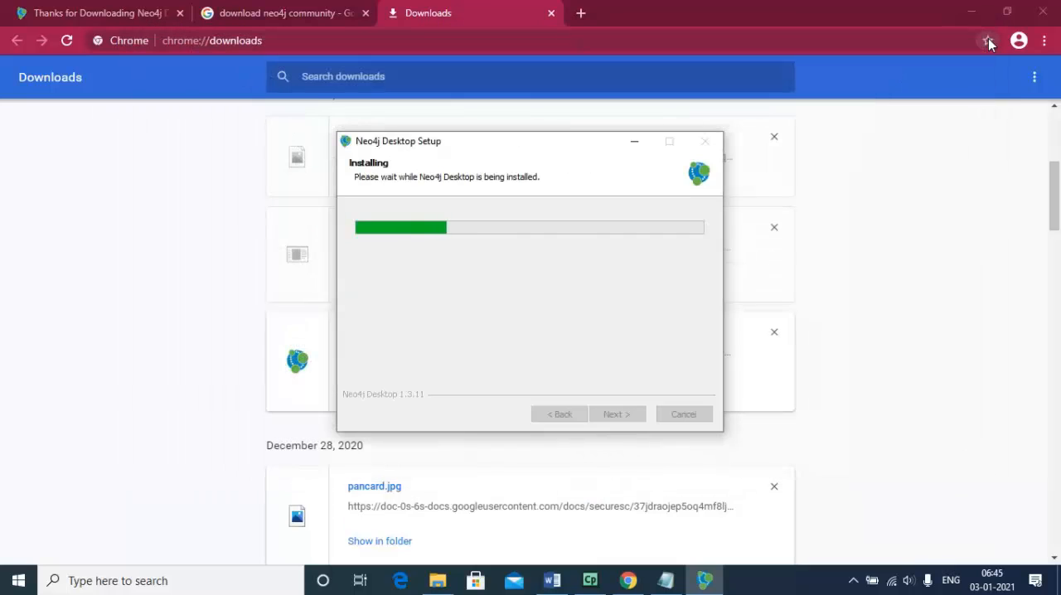
{"action": "left_click", "coordinate": [551, 12]}
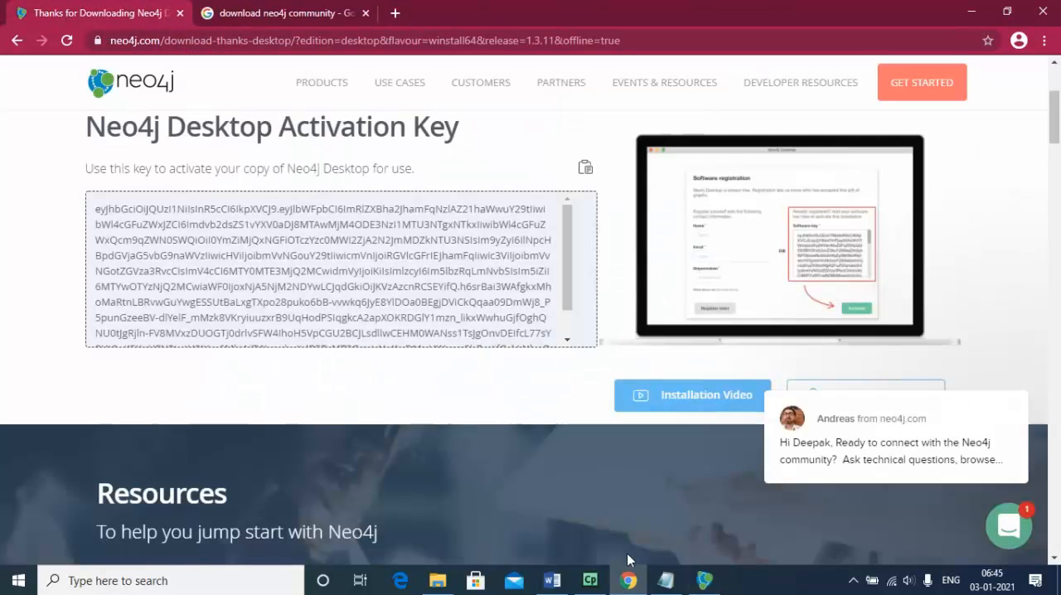
{"action": "left_click", "coordinate": [704, 580]}
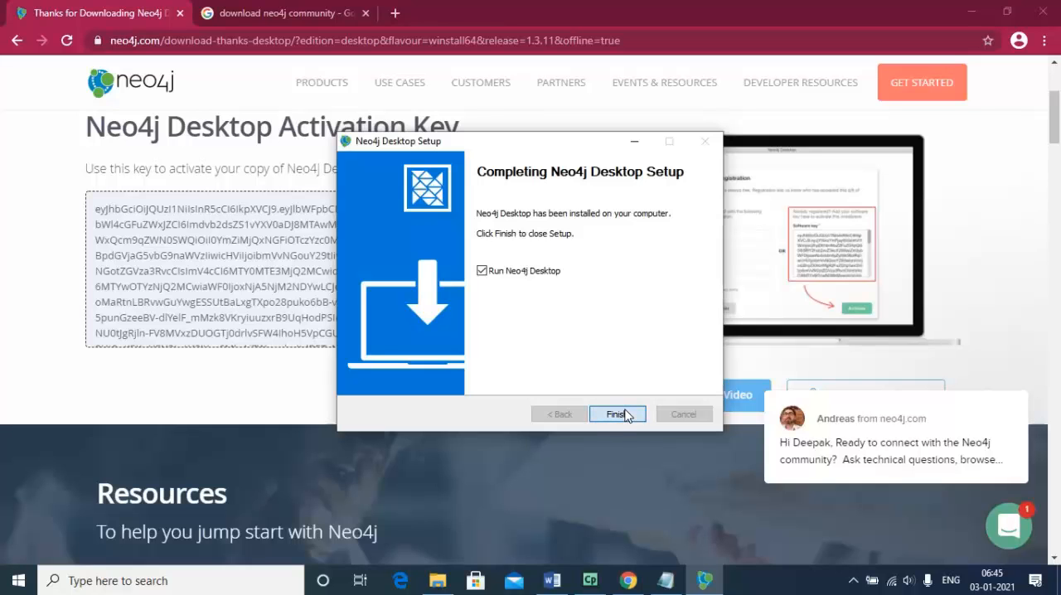
{"action": "left_click", "coordinate": [626, 414]}
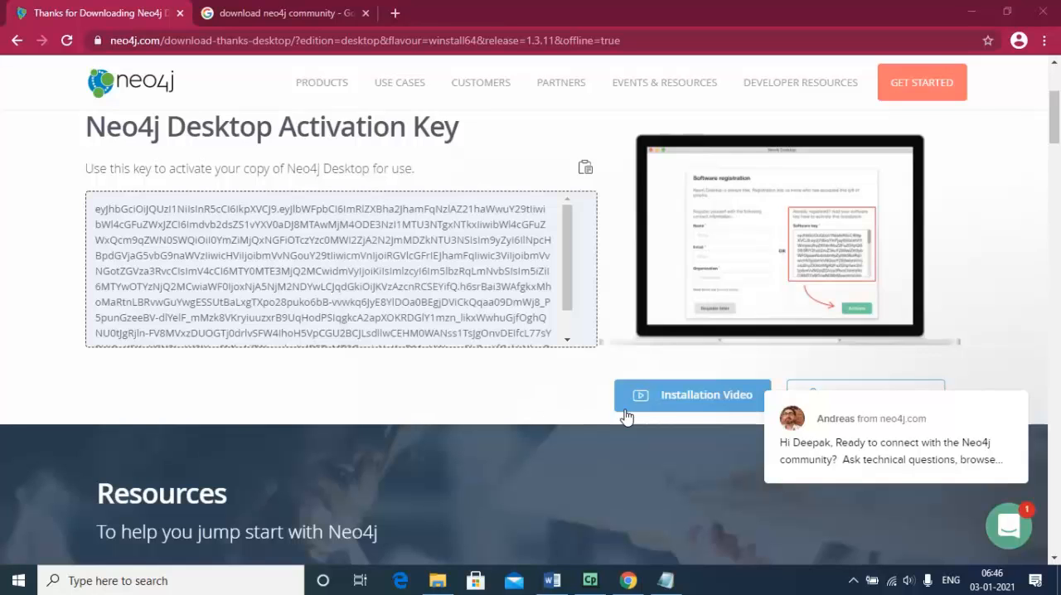
Find Neo4j Desktop through a Windows search for "Neo", launch it, and accept its license agreement
{"action": "left_click", "coordinate": [119, 574]}
{"action": "type", "text": "Neo"}
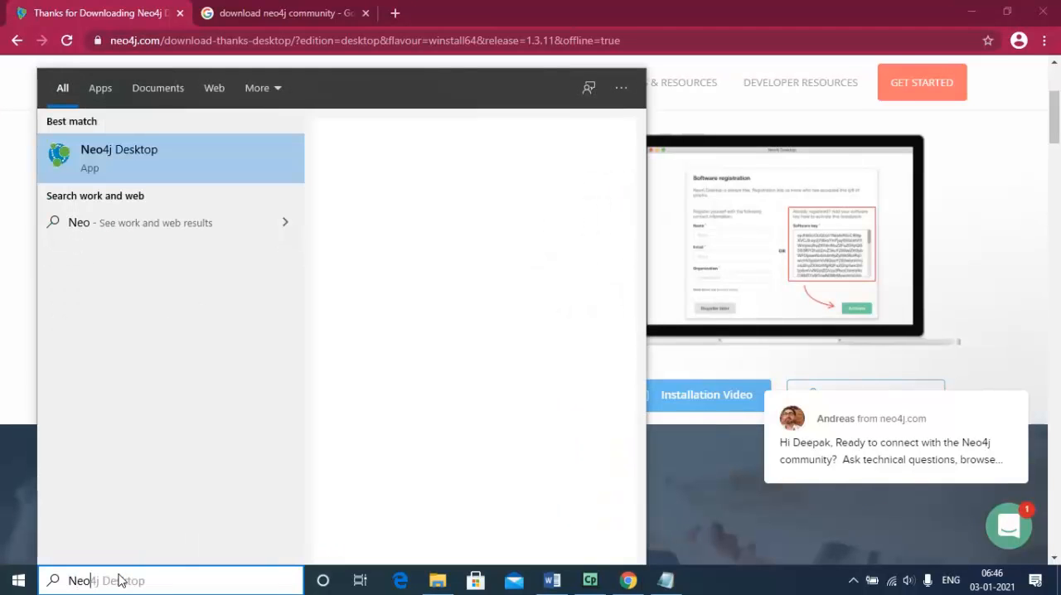
{"action": "left_click", "coordinate": [159, 163]}
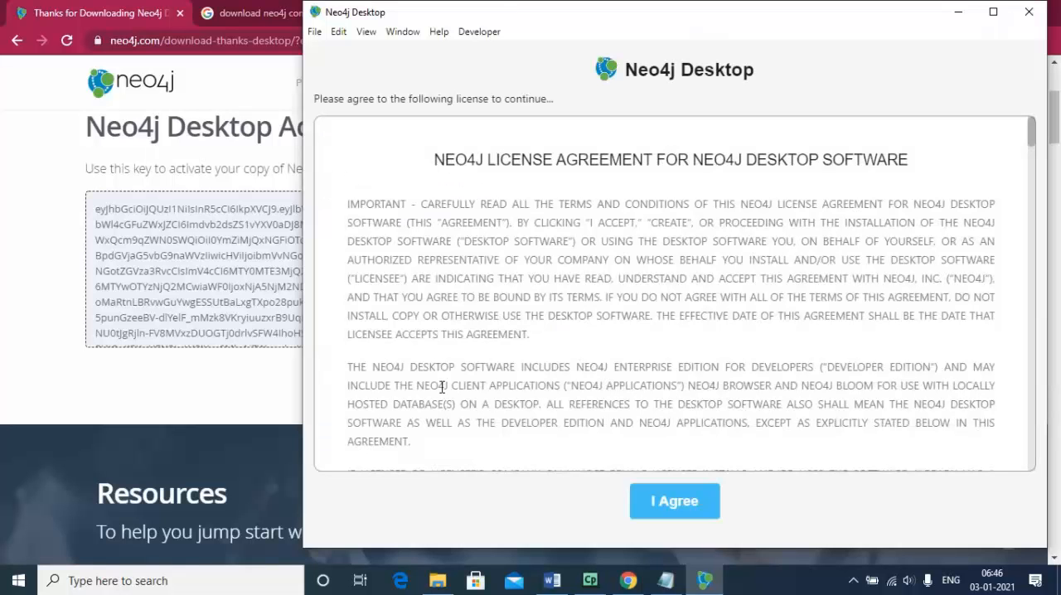
{"action": "left_click", "coordinate": [672, 509]}
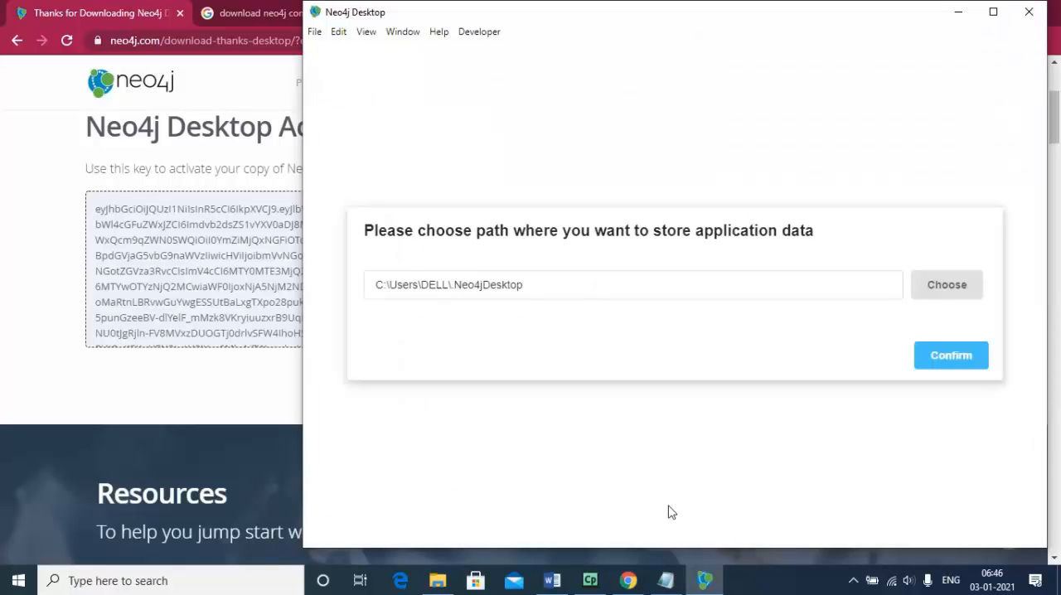
Confirm C:\Users\DELL\.Neo4jDesktop as the application data path, paste the copied software key into the registration form, and activate the installation
{"action": "left_click", "coordinate": [943, 356]}
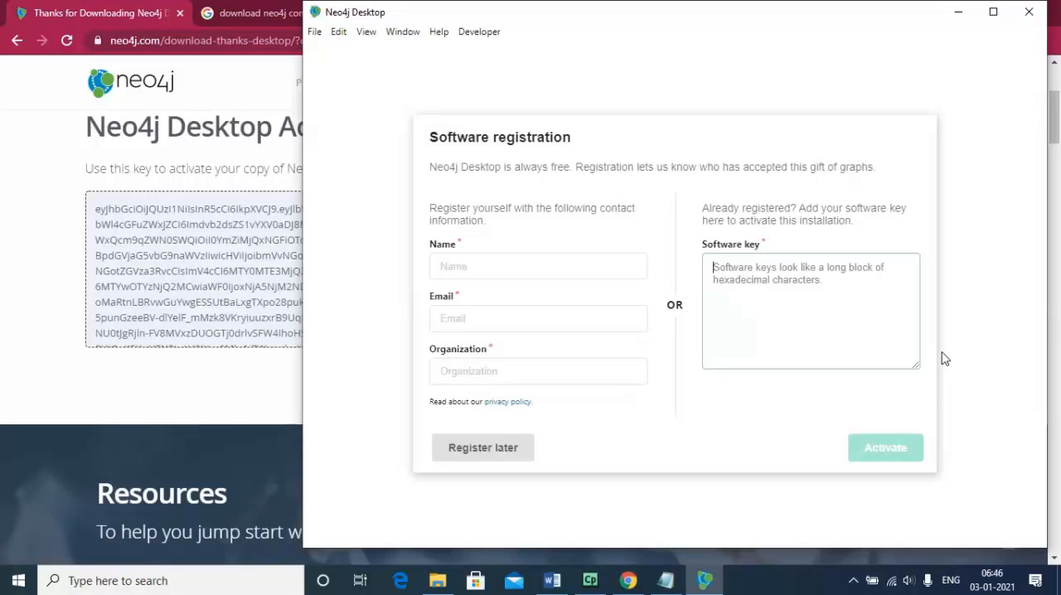
{"action": "left_click", "coordinate": [842, 295]}
{"action": "key", "text": "ctrl+v"}
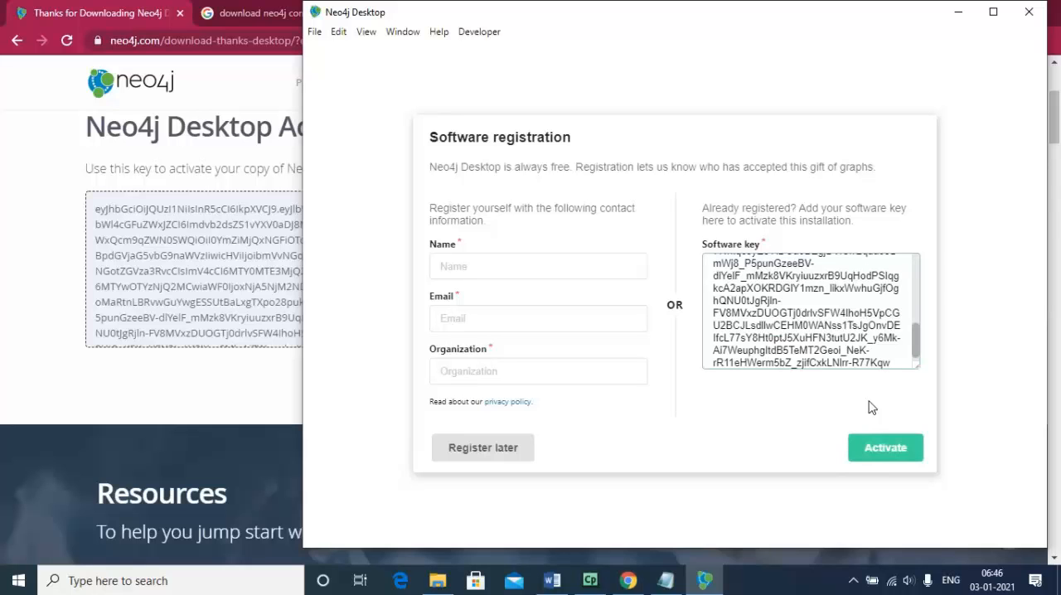
{"action": "left_click", "coordinate": [889, 449]}
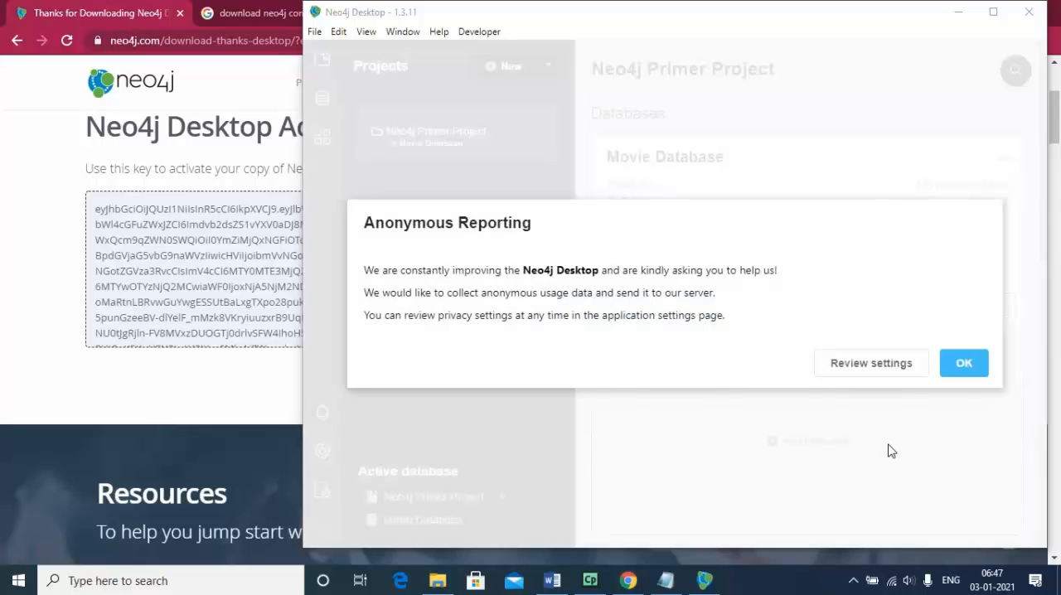
Accept the anonymous reporting notice and maximize the Neo4j Desktop window
{"action": "left_click", "coordinate": [964, 365]}
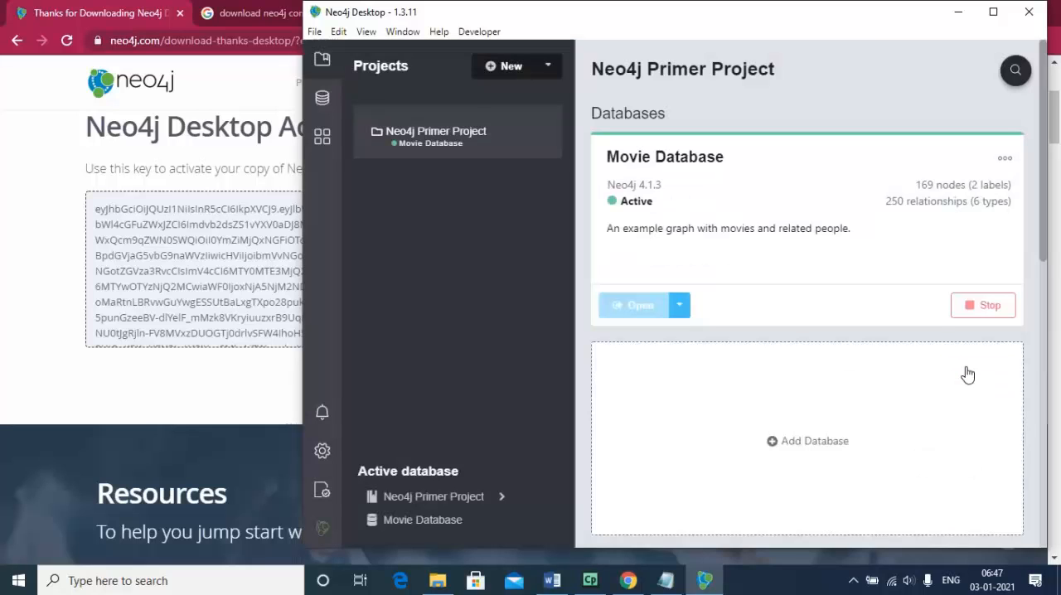
{"action": "left_click", "coordinate": [993, 18]}
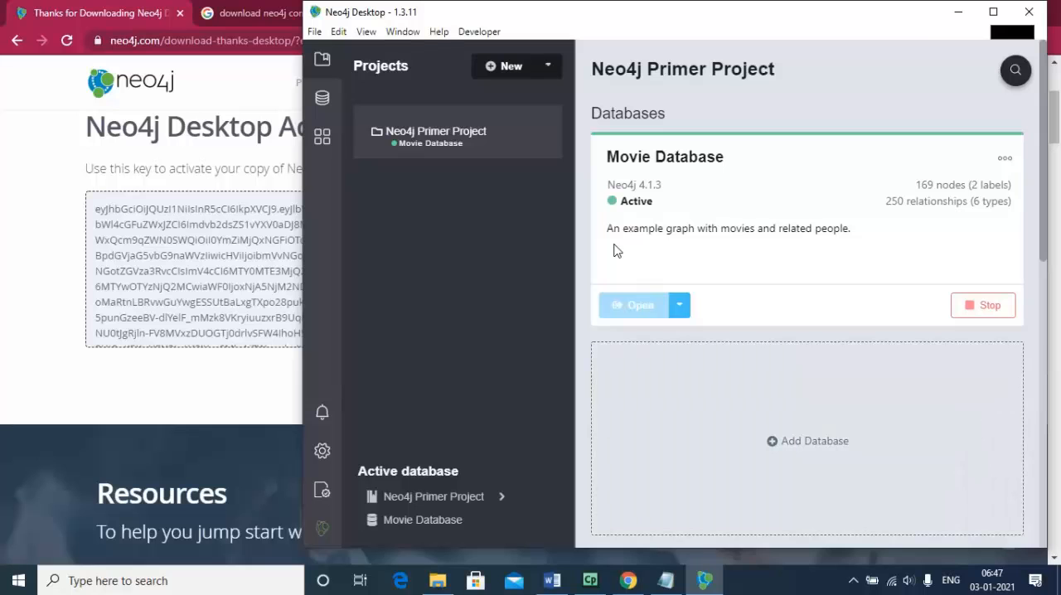
{"action": "left_click", "coordinate": [994, 13]}
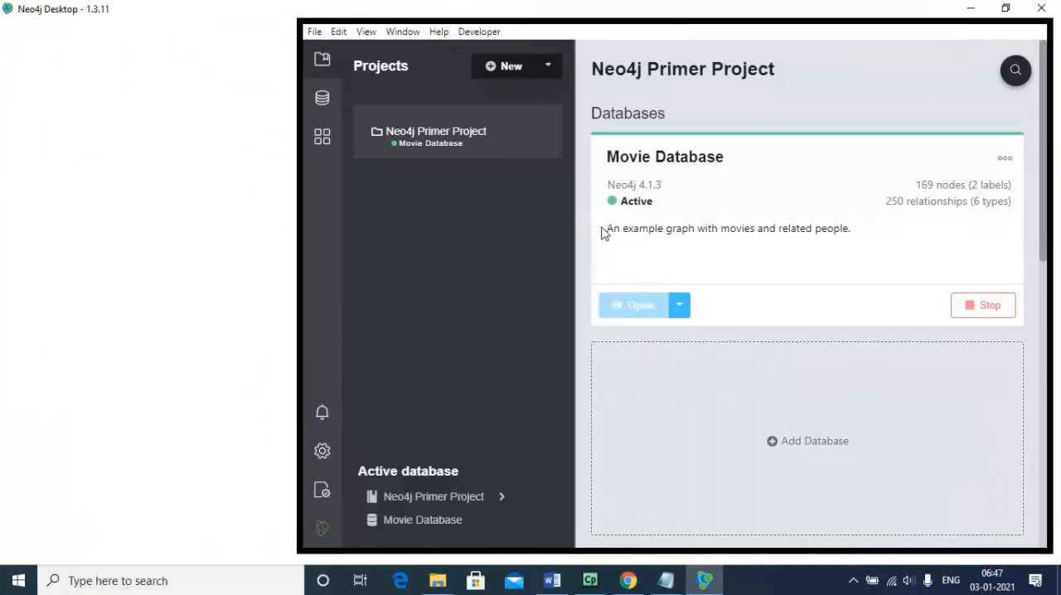